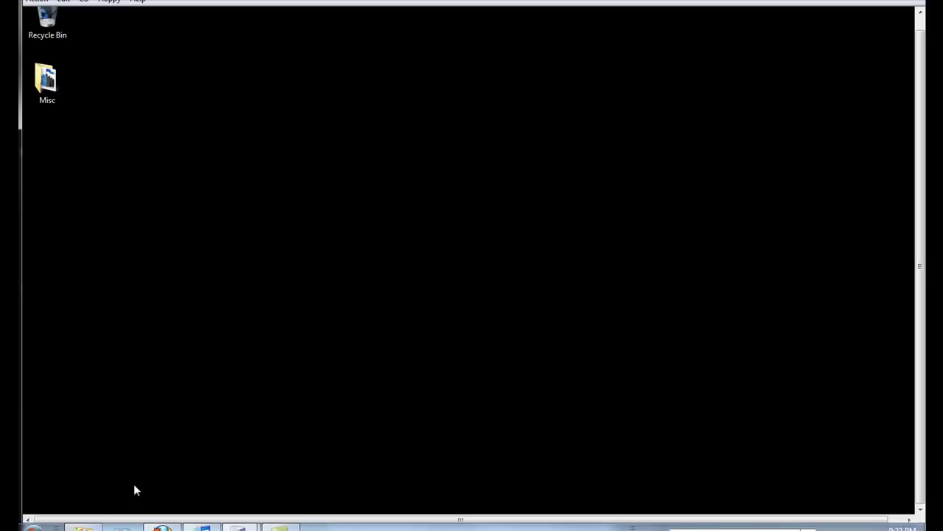
Step: Launch Internet Explorer and load gmail.com
{"action": "left_click", "coordinate": [78, 504]}
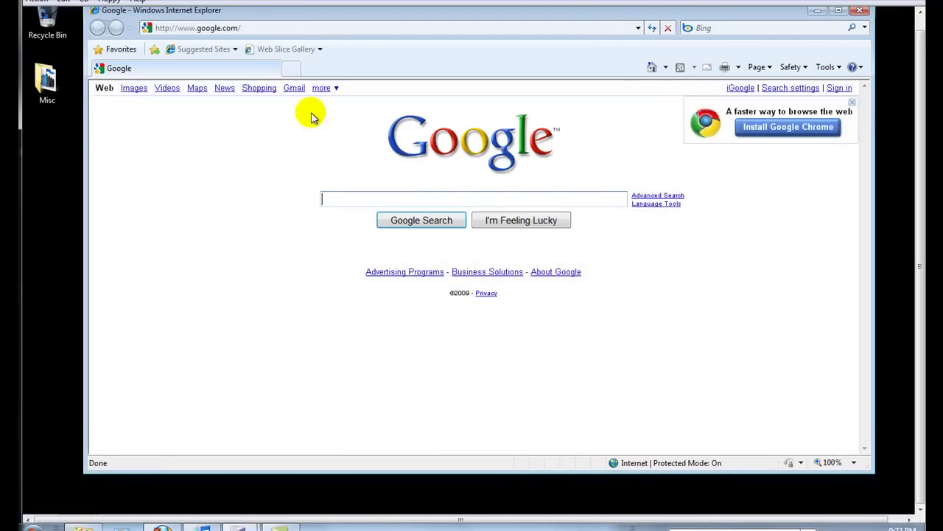
{"action": "left_click", "coordinate": [313, 31]}
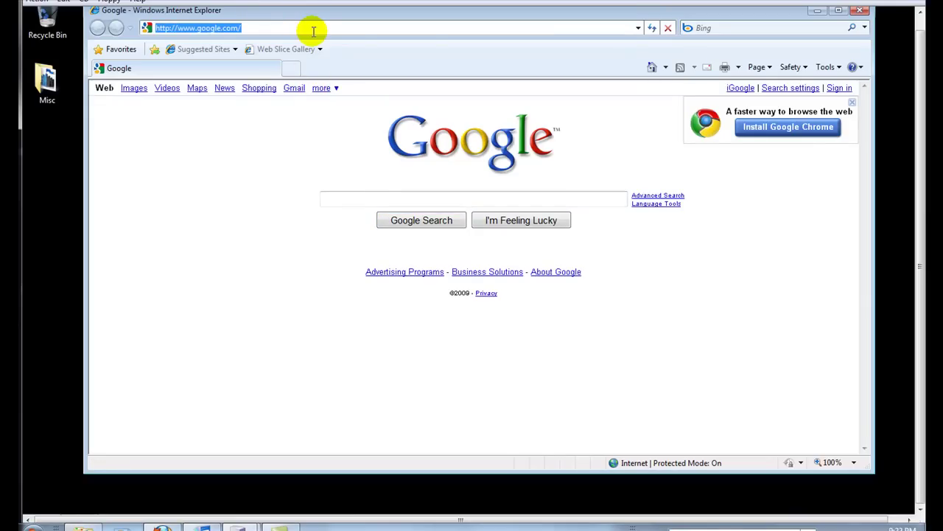
{"action": "type", "text": "gmail.com"}
{"action": "key", "text": "Return"}
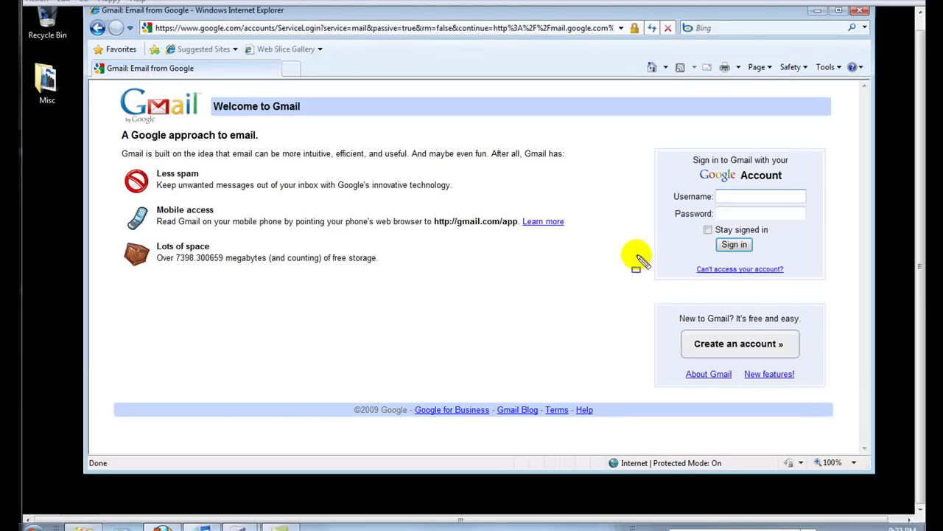
Step: Start a new account from the 'Create an account »' button on the Gmail welcome page
{"action": "mouse_move", "coordinate": [657, 288]}
{"action": "left_mouse_down"}
{"action": "mouse_move", "coordinate": [848, 385]}
{"action": "mouse_move", "coordinate": [841, 395]}
{"action": "left_mouse_up"}
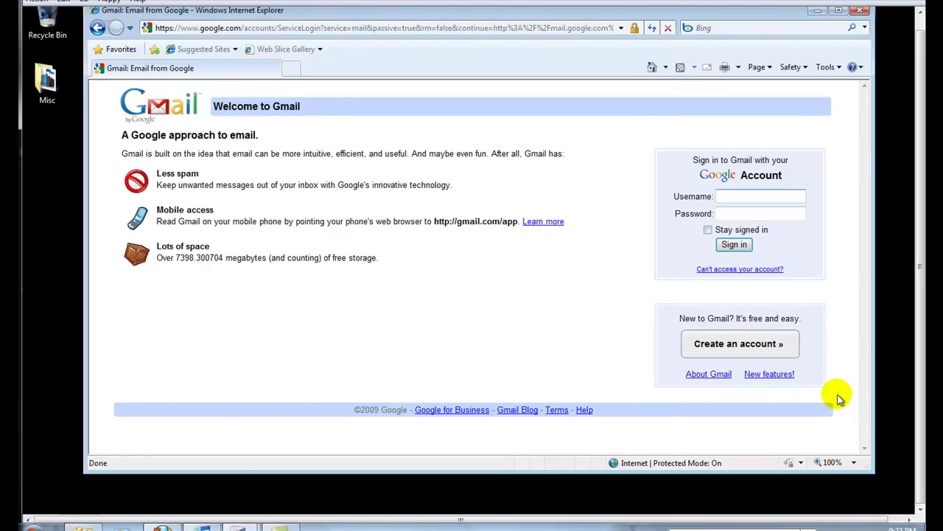
{"action": "left_click", "coordinate": [788, 347]}
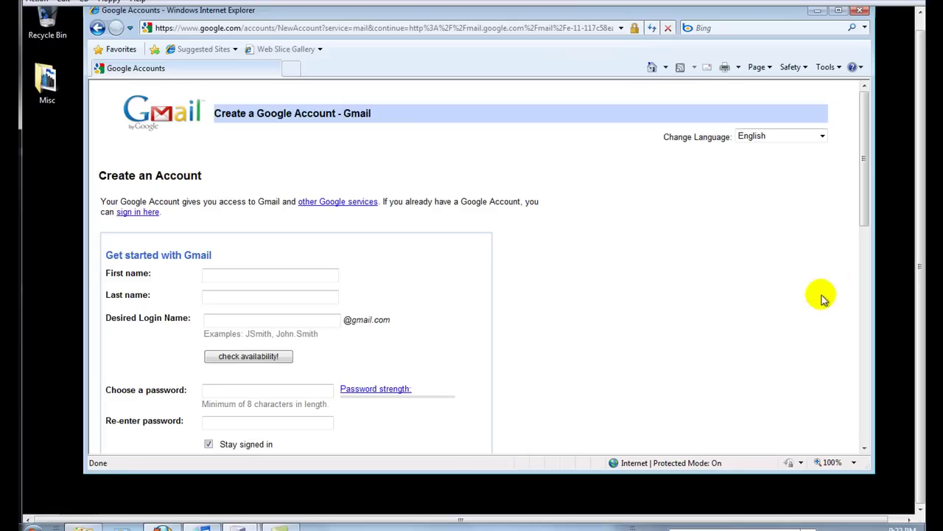
Step: Enter the user's first and last name in the sign-up form
{"action": "left_click_drag", "start_coordinate": [868, 221], "coordinate": [867, 275]}
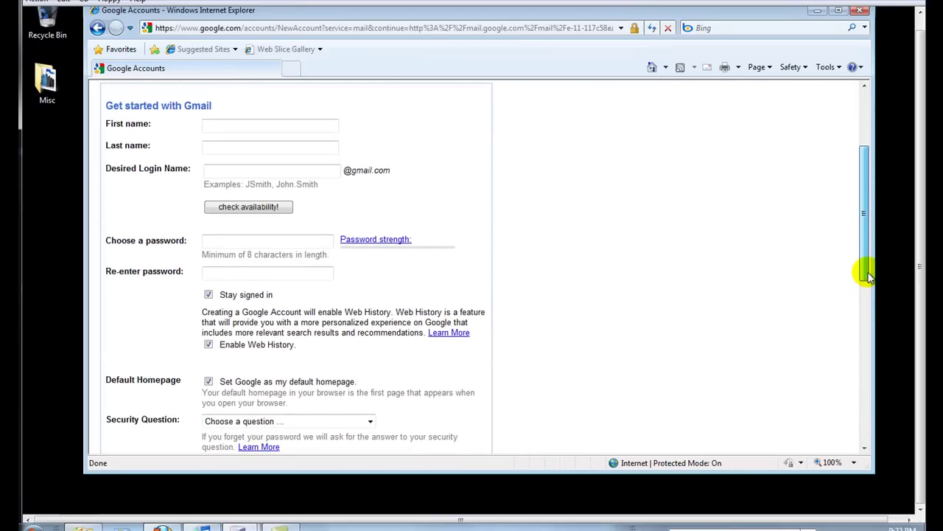
{"action": "left_click", "coordinate": [330, 130]}
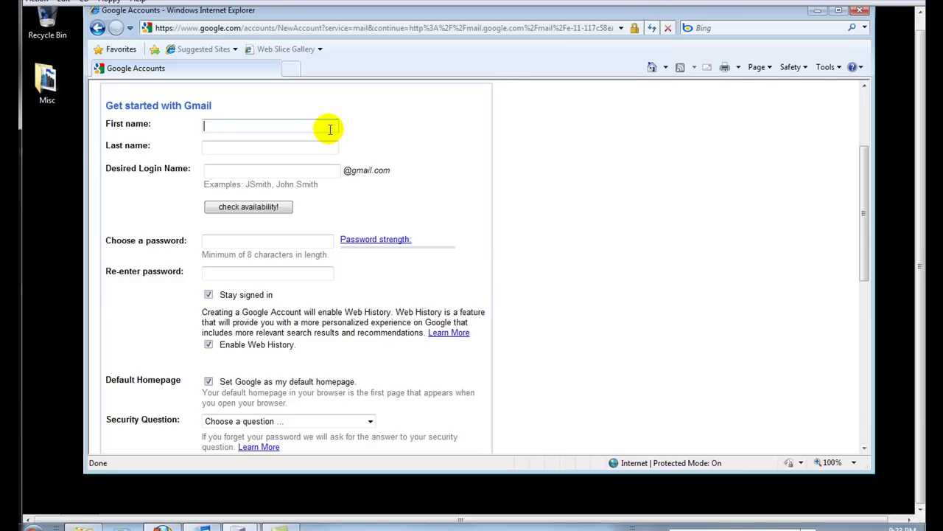
{"action": "type", "text": "sammy"}
{"action": "key", "text": "Tab"}
{"action": "type", "text": "sampl"}
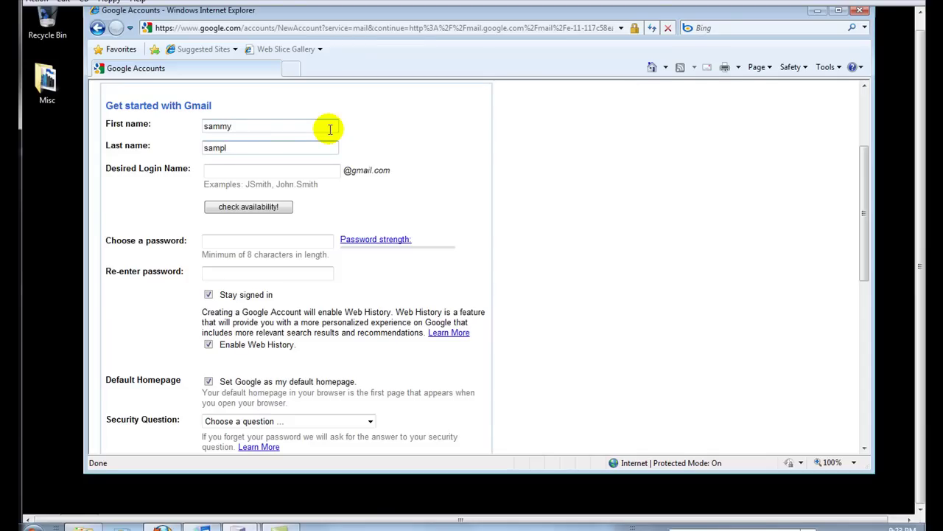
{"action": "type", "text": "e1499"}
Step: Enter a desired login name and confirm it is available
{"action": "left_click", "coordinate": [309, 174]}
{"action": "type", "text": "sammysample1499"}
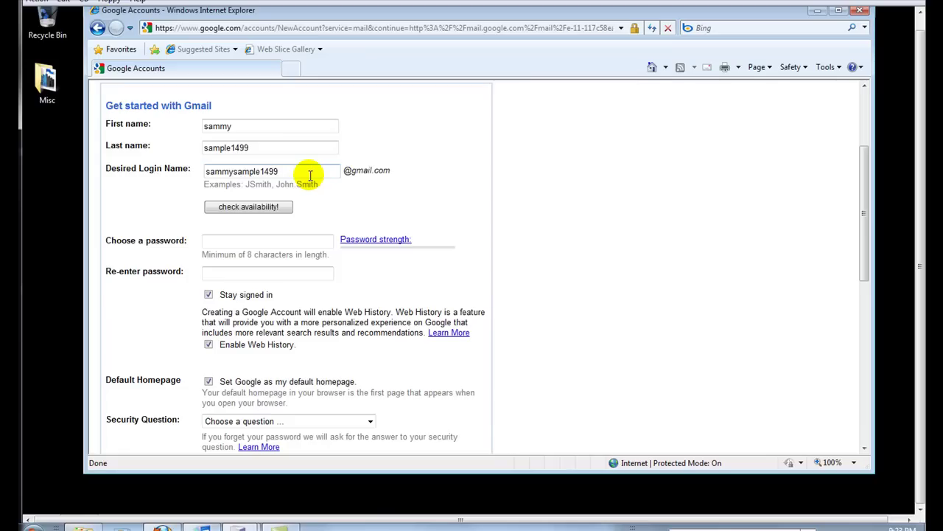
{"action": "left_click", "coordinate": [284, 210]}
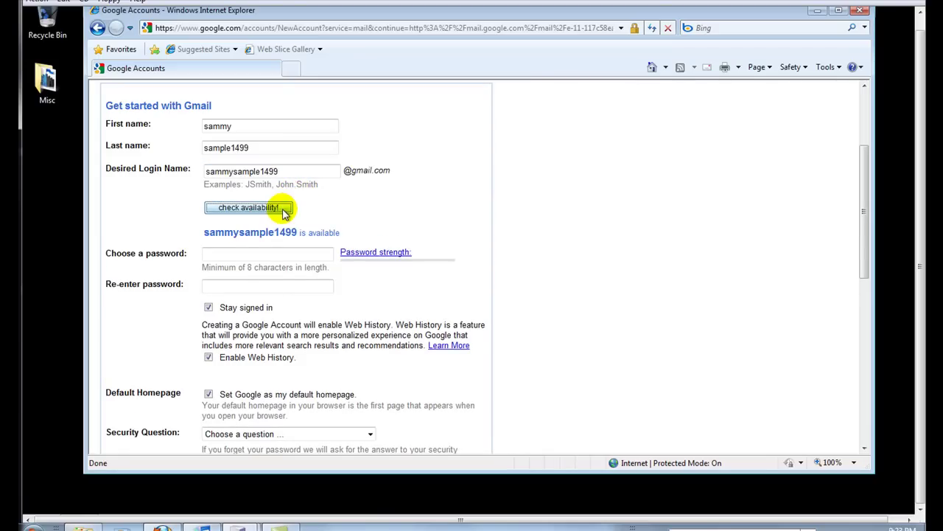
Step: Type the account password in both password fields, lengthening it until they match as Strong
{"action": "mouse_move", "coordinate": [187, 223]}
{"action": "left_mouse_down"}
{"action": "mouse_move", "coordinate": [277, 257]}
{"action": "mouse_move", "coordinate": [356, 242]}
{"action": "left_mouse_up"}
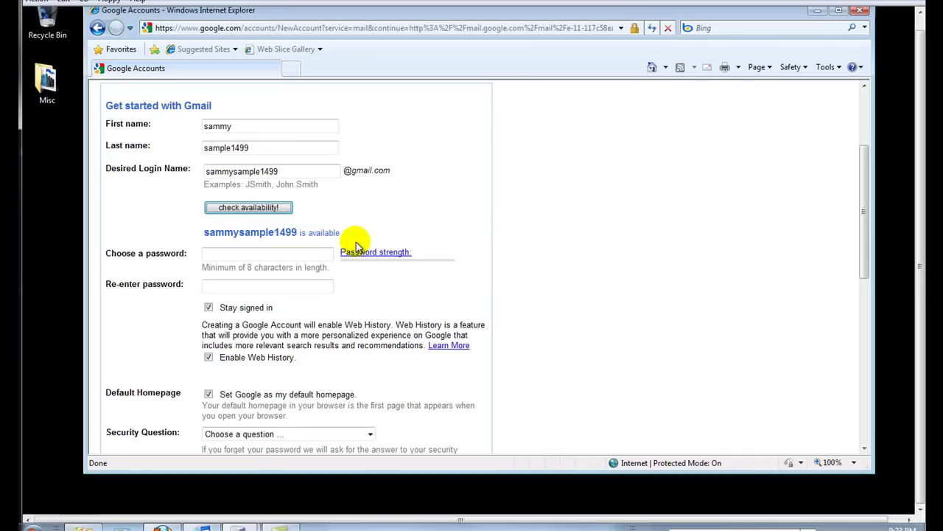
{"action": "left_click", "coordinate": [306, 251]}
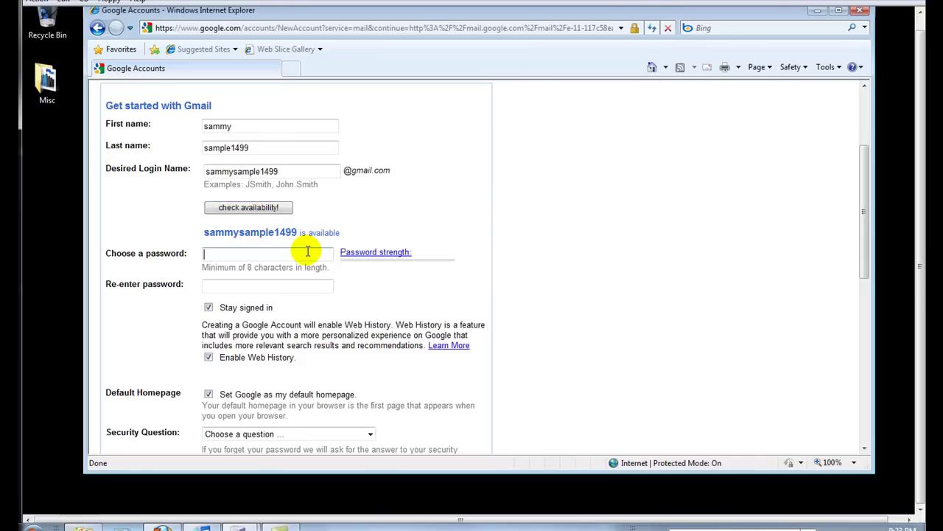
{"action": "type", "text": "••••"}
{"action": "type", "text": "••••"}
{"action": "key", "text": "Tab"}
{"action": "type", "text": "••••"}
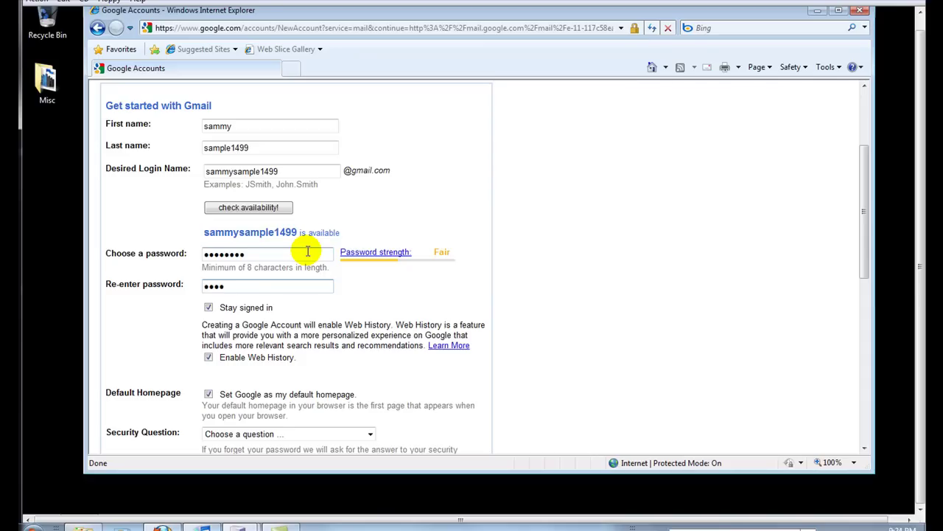
{"action": "type", "text": "•••••"}
{"action": "type", "text": "99"}
{"action": "left_click", "coordinate": [308, 253]}
{"action": "type", "text": "99"}
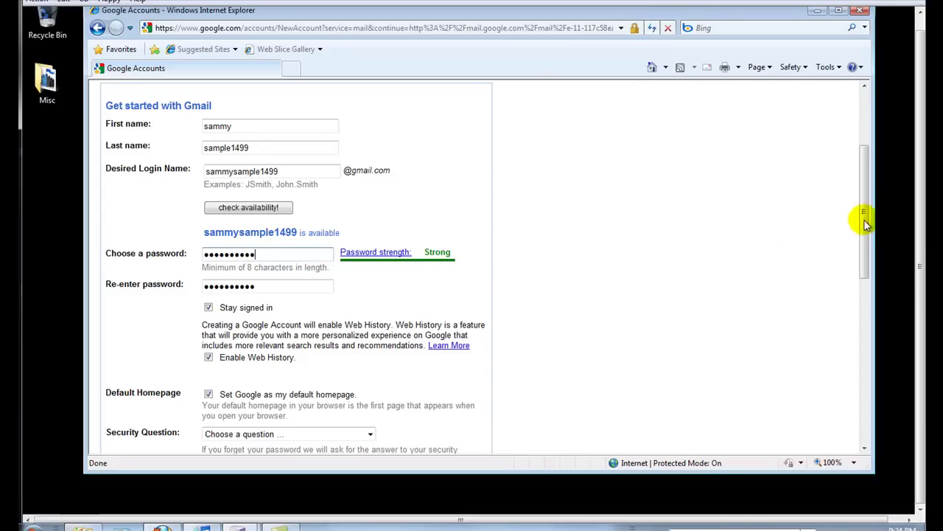
Step: Choose 'What was your first teacher's name' as the security question and type the answer
{"action": "left_click_drag", "start_coordinate": [864, 219], "coordinate": [853, 337]}
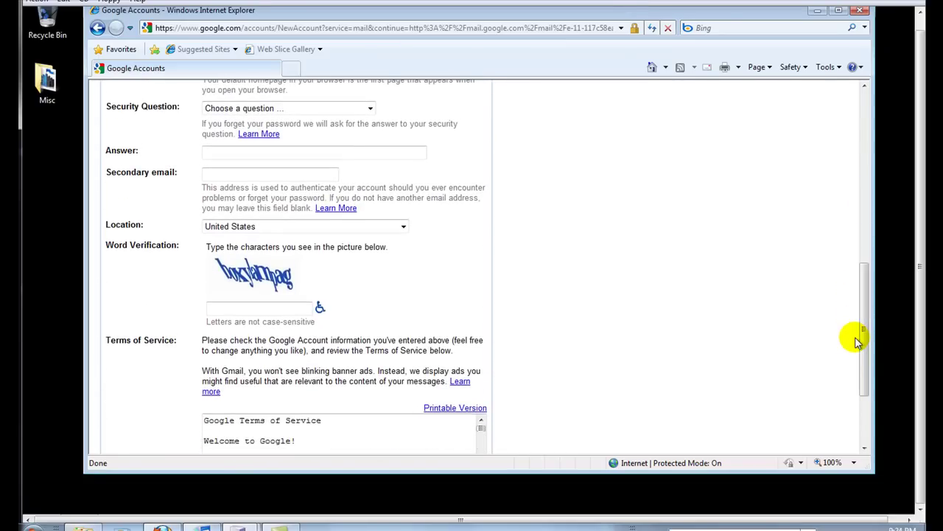
{"action": "left_click", "coordinate": [371, 108]}
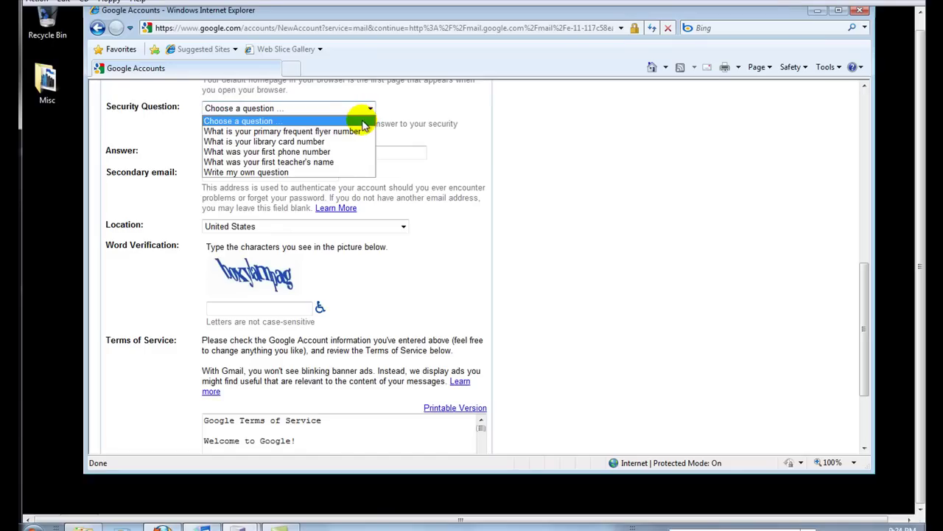
{"action": "left_click", "coordinate": [351, 162]}
{"action": "left_click", "coordinate": [341, 152]}
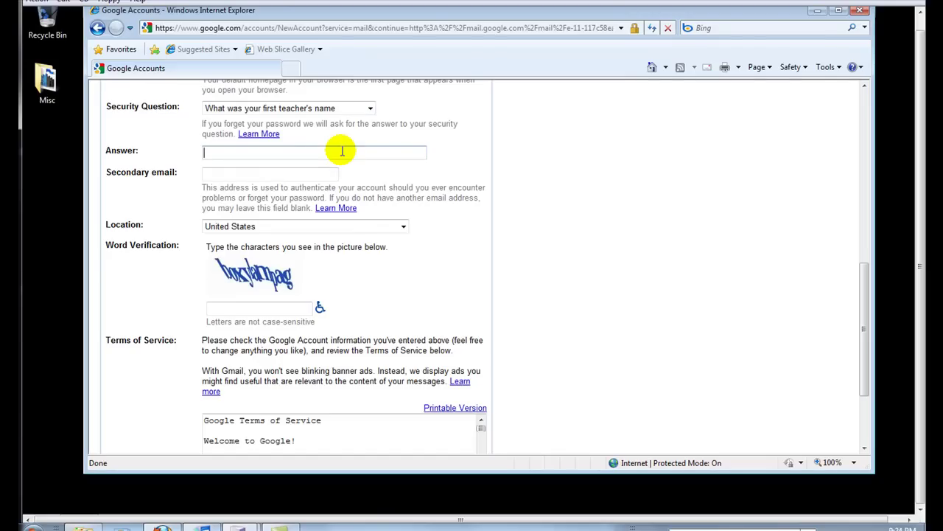
{"action": "type", "text": "sally"}
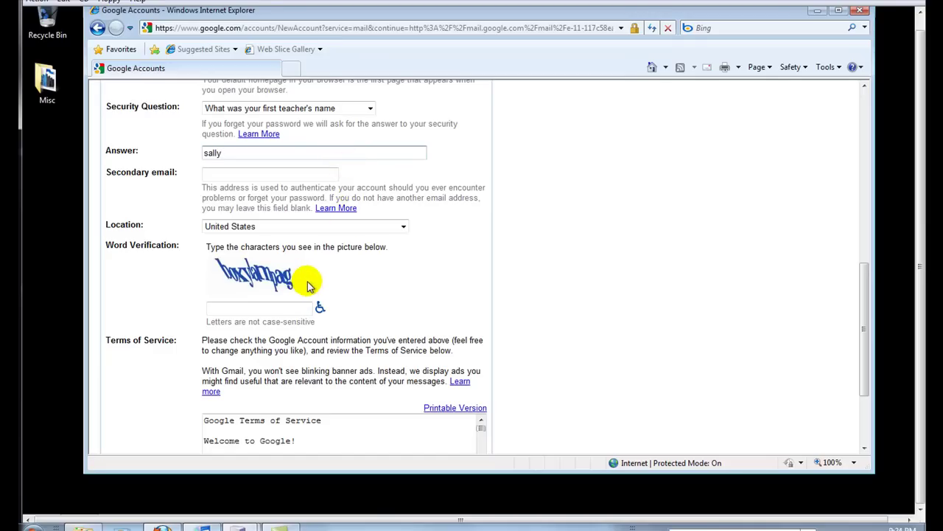
Step: Enter the captcha characters in the Word Verification box
{"action": "left_click", "coordinate": [308, 285]}
{"action": "mouse_move", "coordinate": [308, 286]}
{"action": "left_mouse_down"}
{"action": "mouse_move", "coordinate": [222, 278]}
{"action": "mouse_move", "coordinate": [204, 295]}
{"action": "left_mouse_up"}
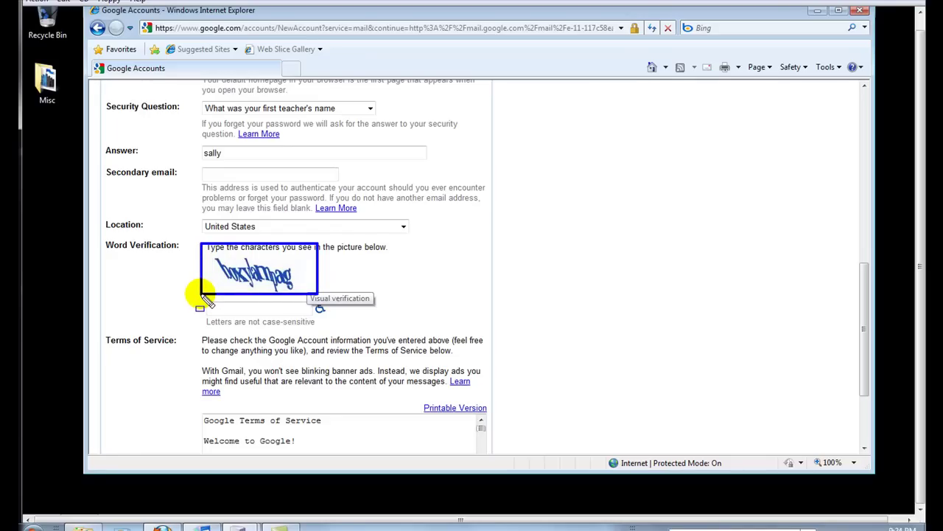
{"action": "left_click_drag", "start_coordinate": [203, 296], "coordinate": [202, 295]}
{"action": "left_click", "coordinate": [214, 308]}
{"action": "type", "text": "boxyl"}
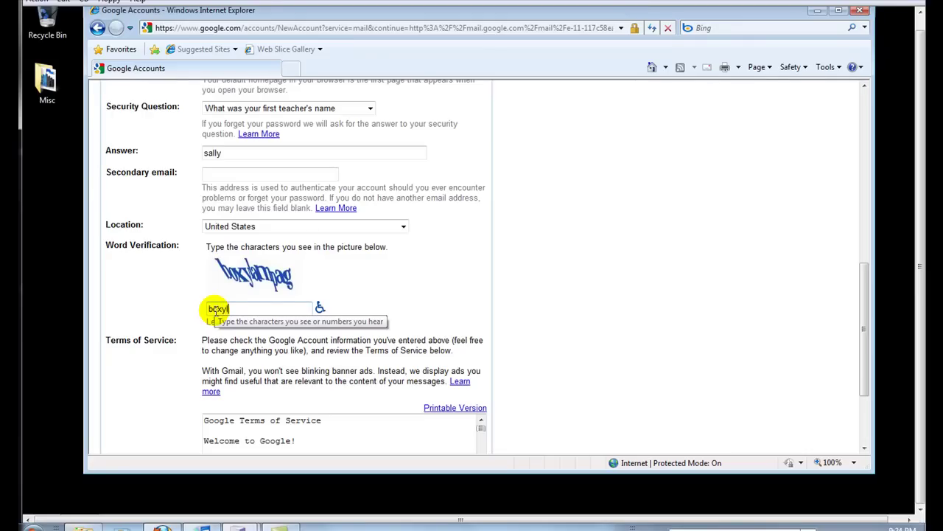
{"action": "type", "text": "ampag"}
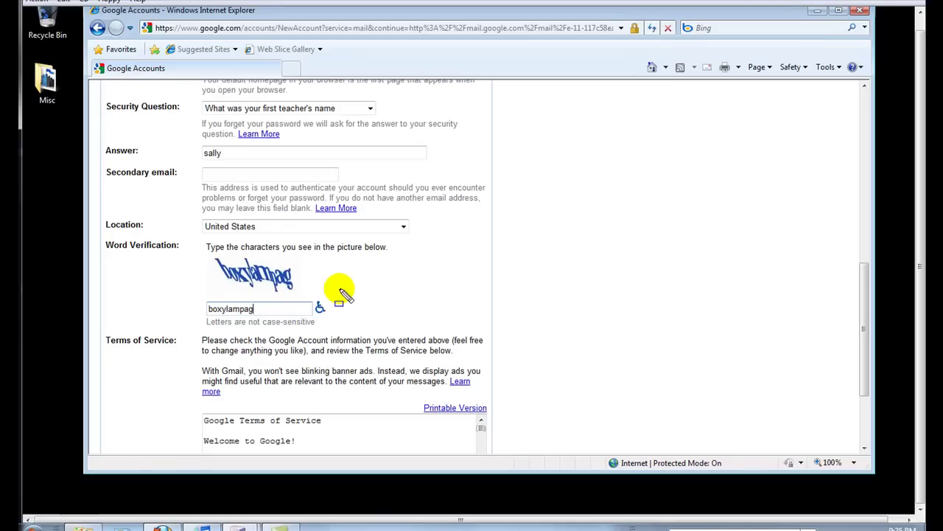
{"action": "left_click", "coordinate": [321, 308]}
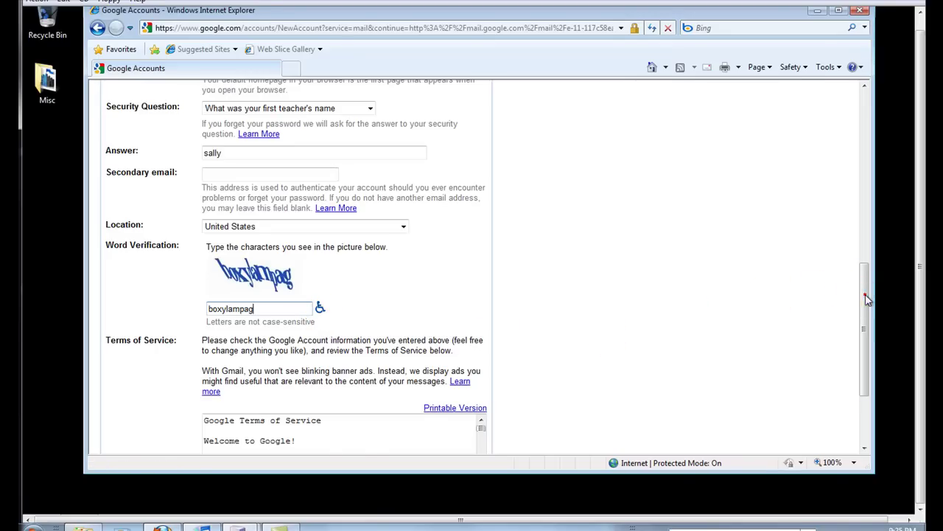
Step: Accept the terms to create the account and make Google the only home page
{"action": "left_click_drag", "start_coordinate": [865, 295], "coordinate": [864, 358]}
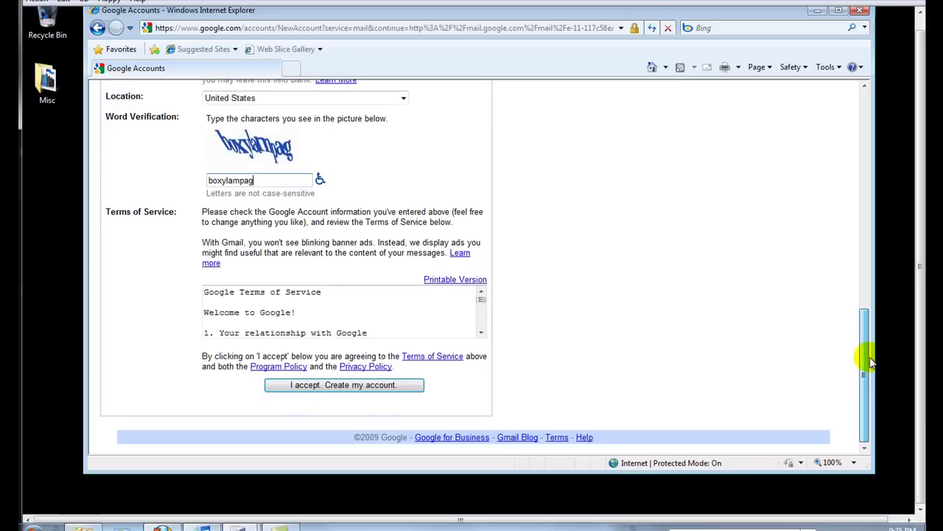
{"action": "left_click", "coordinate": [415, 387]}
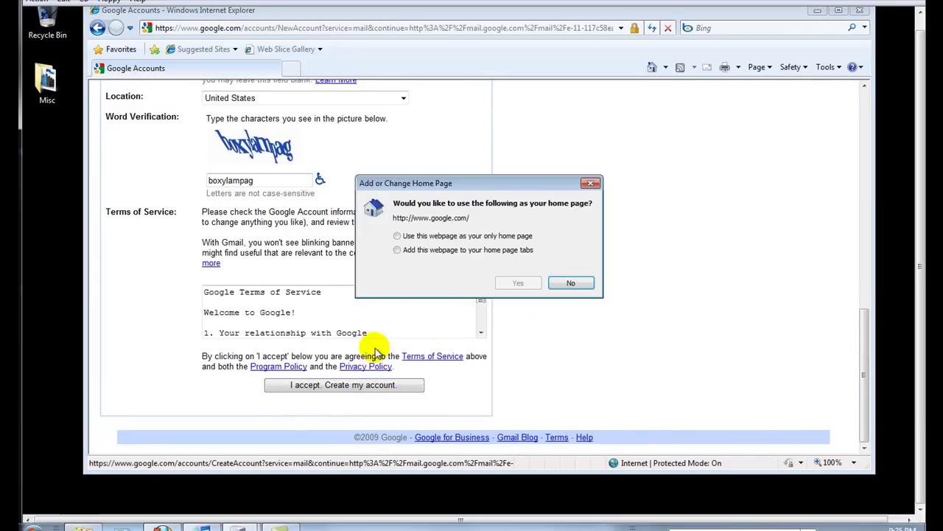
{"action": "left_click", "coordinate": [472, 236]}
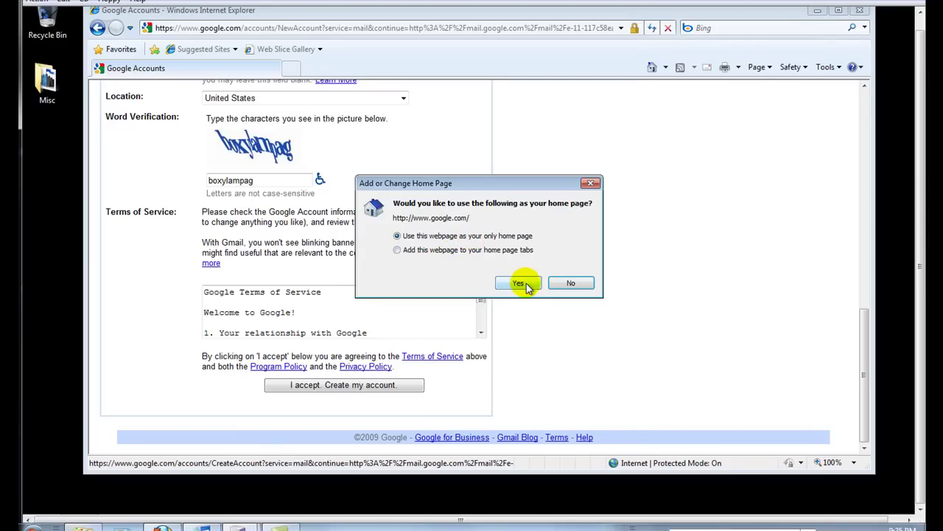
{"action": "left_click", "coordinate": [525, 286]}
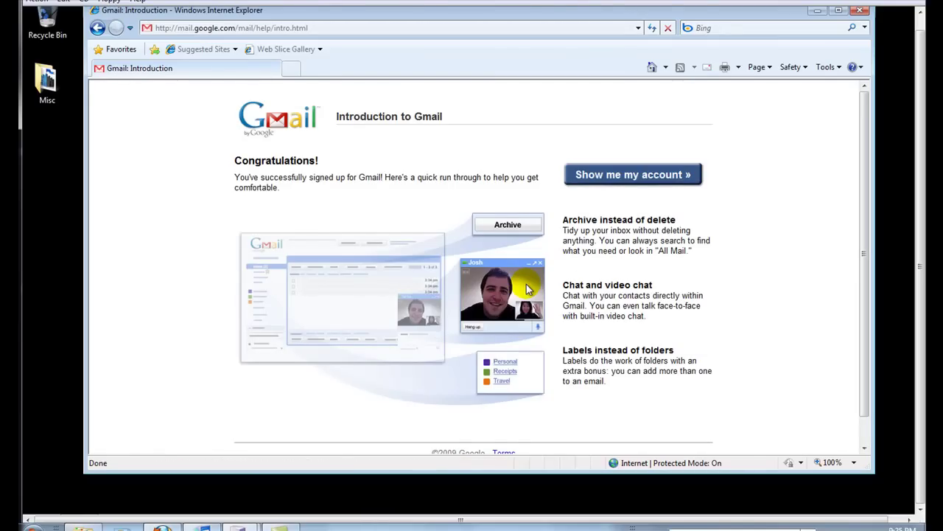
Step: Go from the Introduction to Gmail page to the new inbox via 'Show me my account »'
{"action": "left_click", "coordinate": [629, 181]}
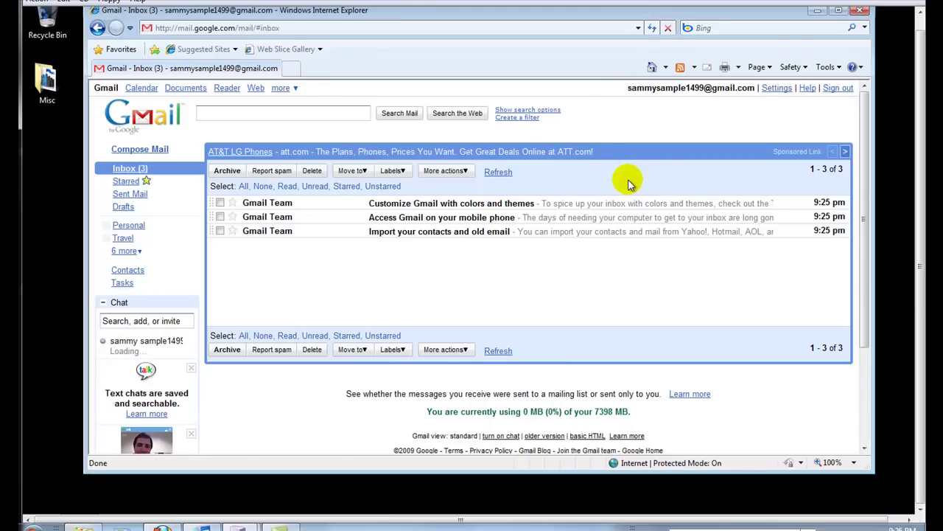
Step: Minimize the Internet Explorer window to reveal the desktop
{"action": "left_click", "coordinate": [817, 10]}
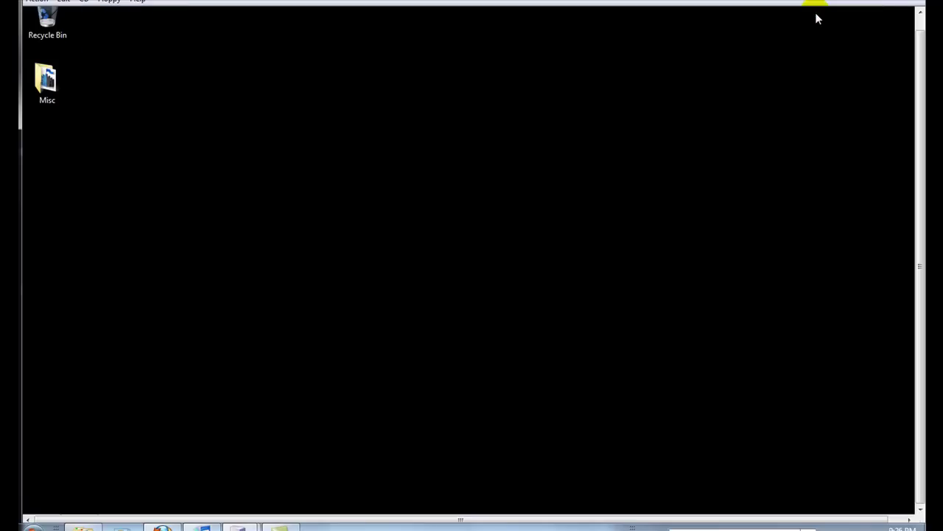